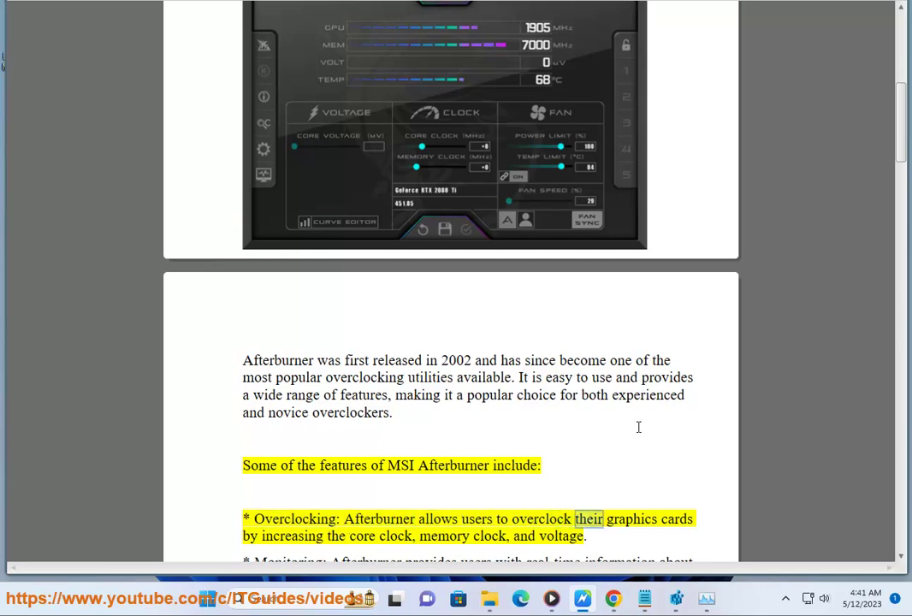
Select the download address in the guide, open msi.com/Landing/afterburner/graphics-cards in the browser and highlight the heading warning about fake Afterburner sites.
scroll(634, 395, down, 1)
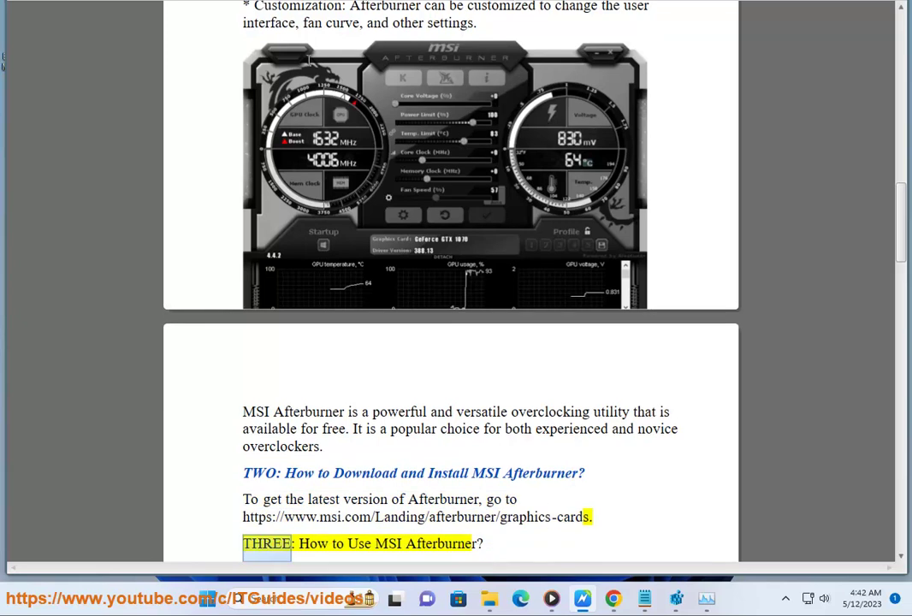
drag(598, 519, 199, 522)
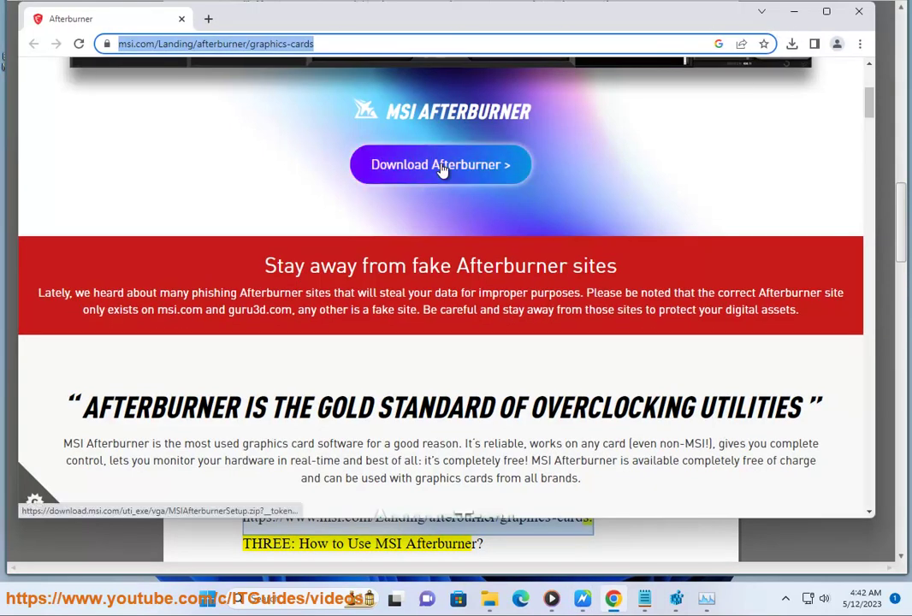
drag(265, 264, 631, 271)
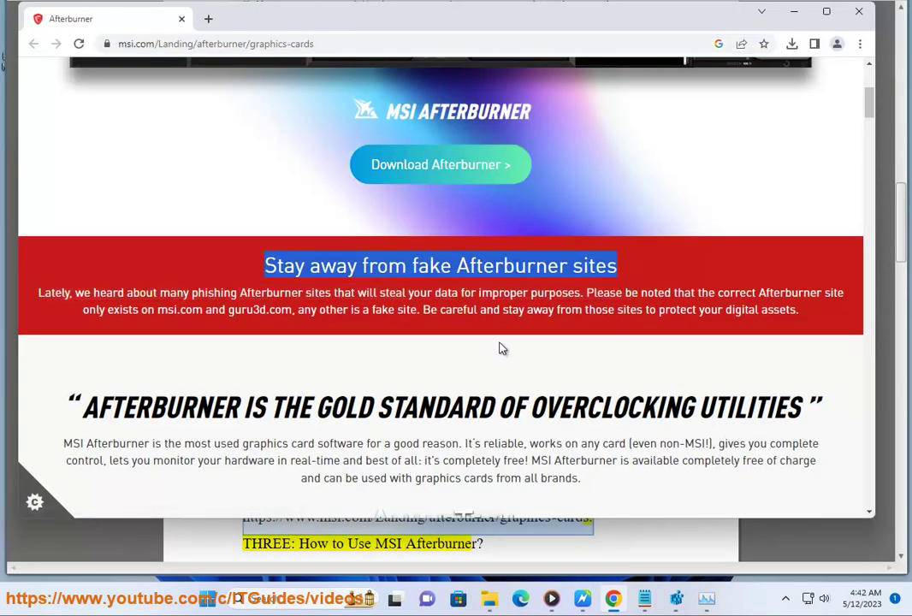
Show the downloaded MSIAfterburnerSetup.zip in its folder and extract it to the MSIAfterburnerSetup folder in Downloads.
click(792, 43)
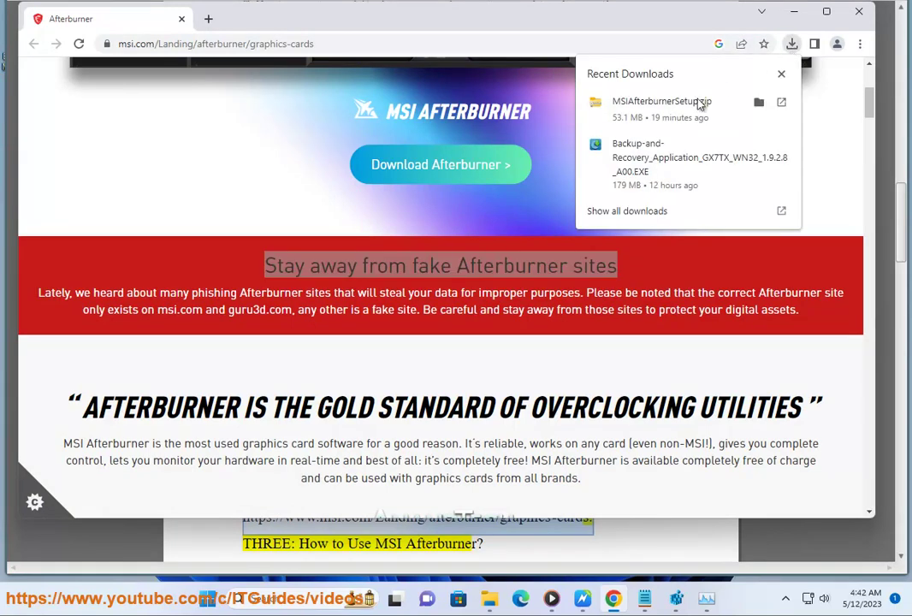
click(759, 103)
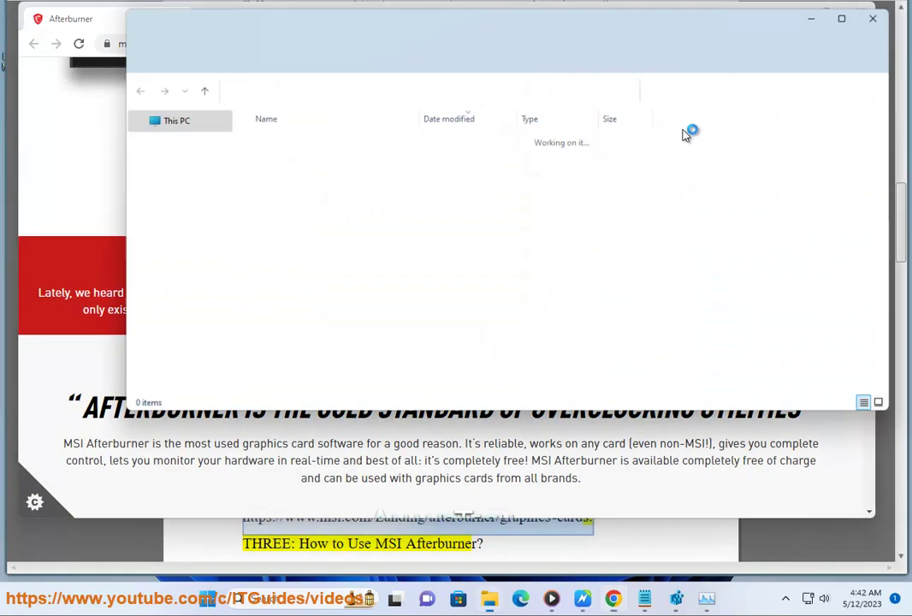
right_click(309, 169)
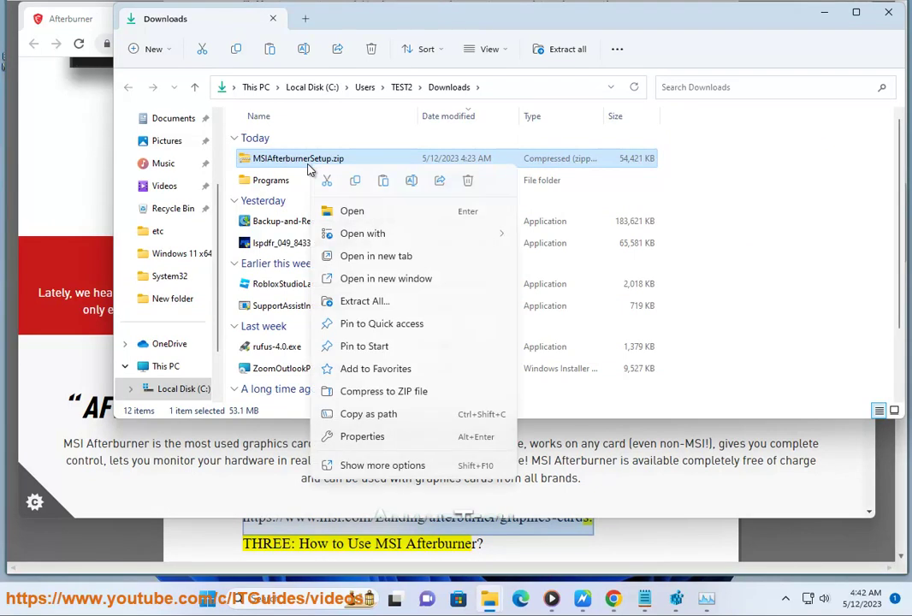
mouse_move(466, 236)
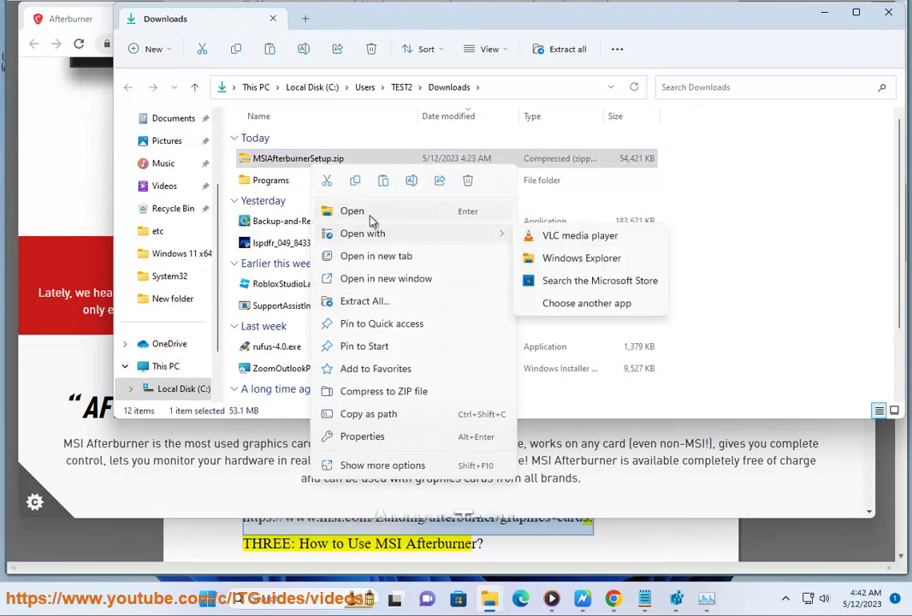
click(370, 302)
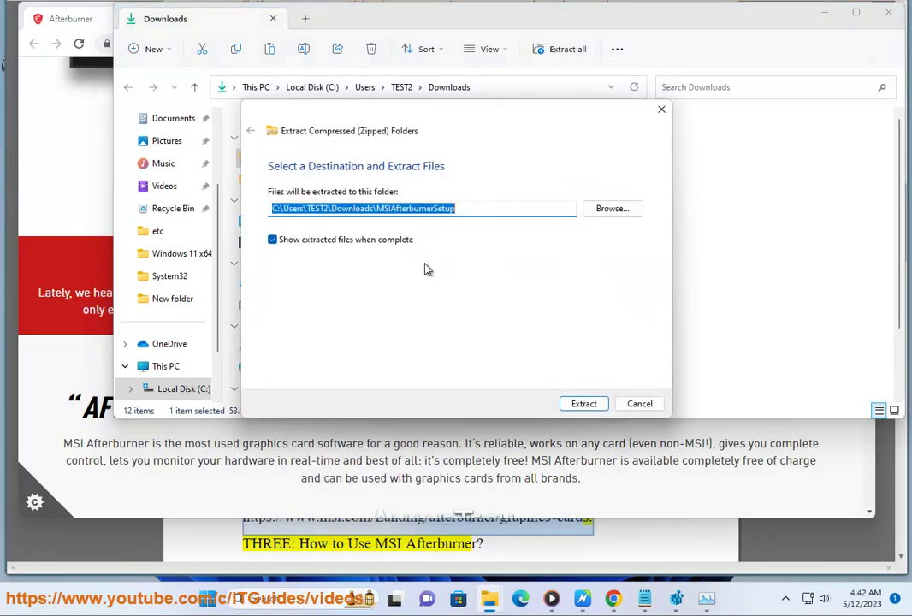
click(582, 403)
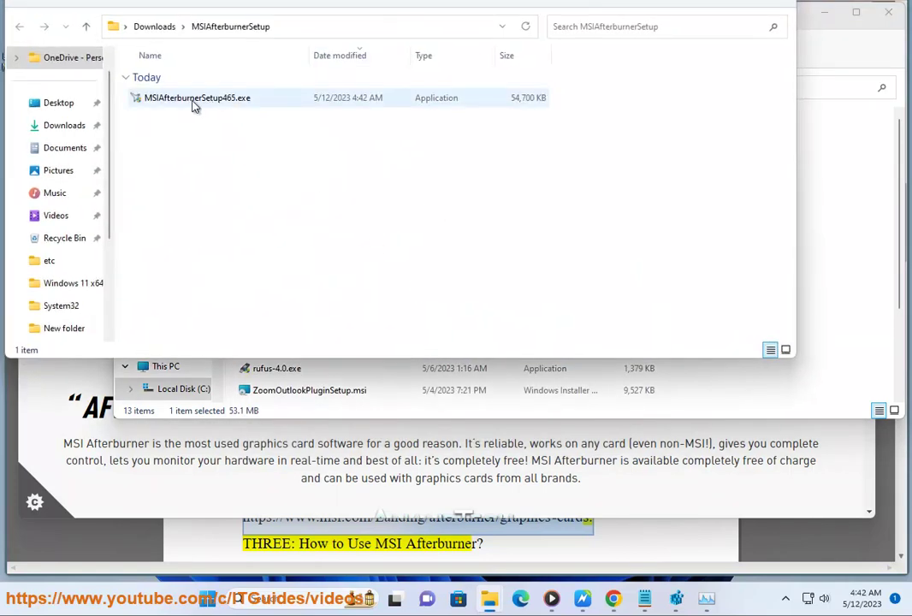
Clear the Downloads window out of the way and launch MSIAfterburnerSetup465.exe from the extracted folder, allowing it to run.
drag(305, 3, 465, 189)
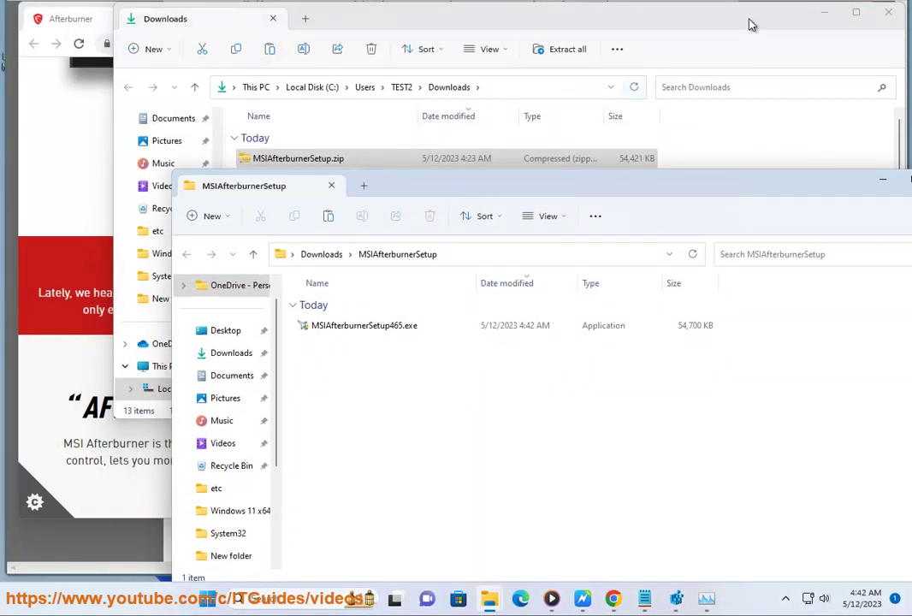
click(824, 12)
right_click(333, 333)
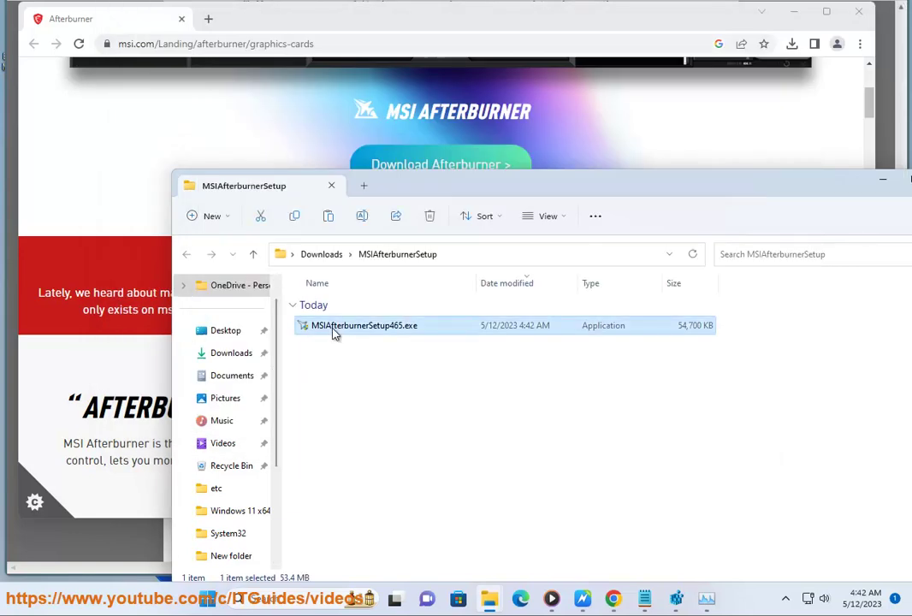
click(391, 179)
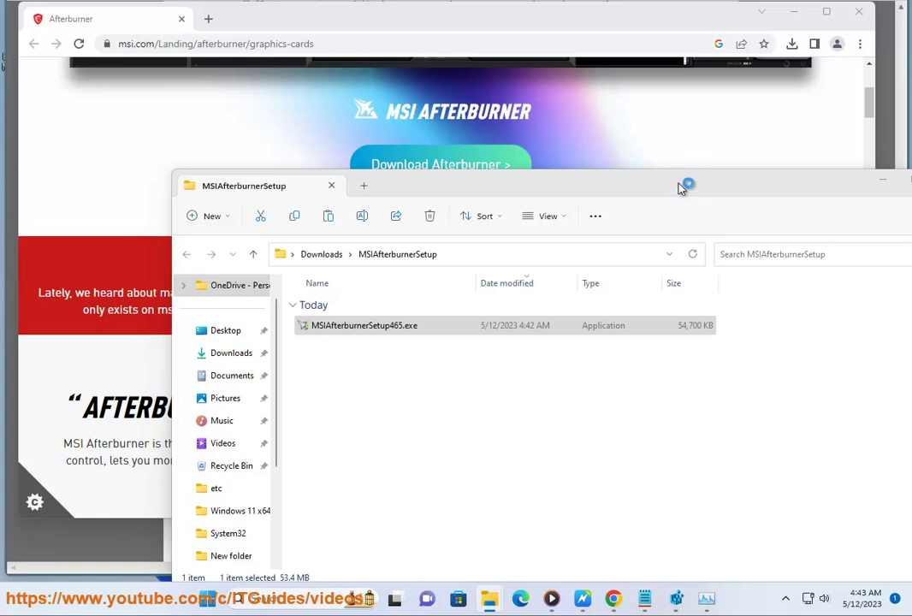
click(635, 193)
click(373, 389)
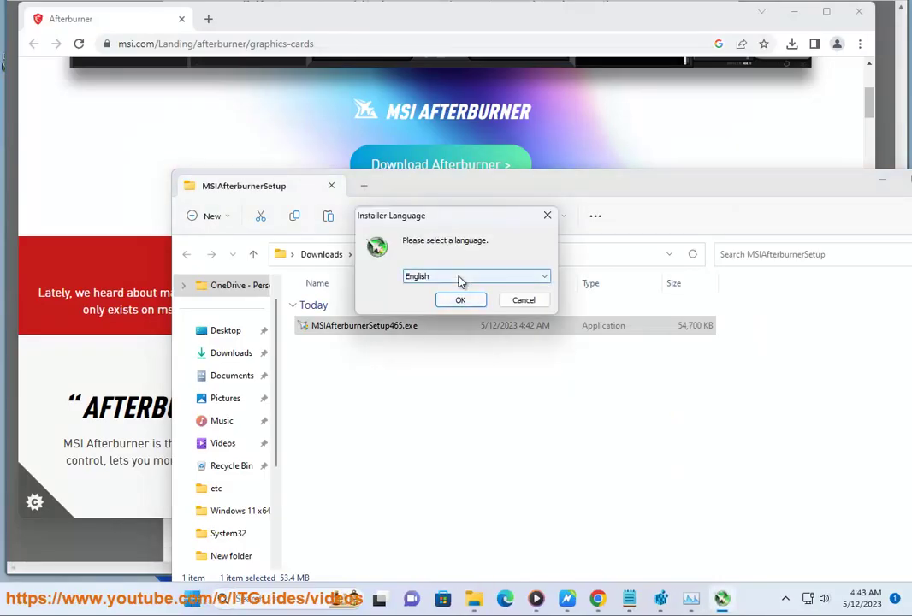
Start MSI Afterburner setup with English as the installer language and accept the terms of the license agreement.
click(461, 282)
click(381, 291)
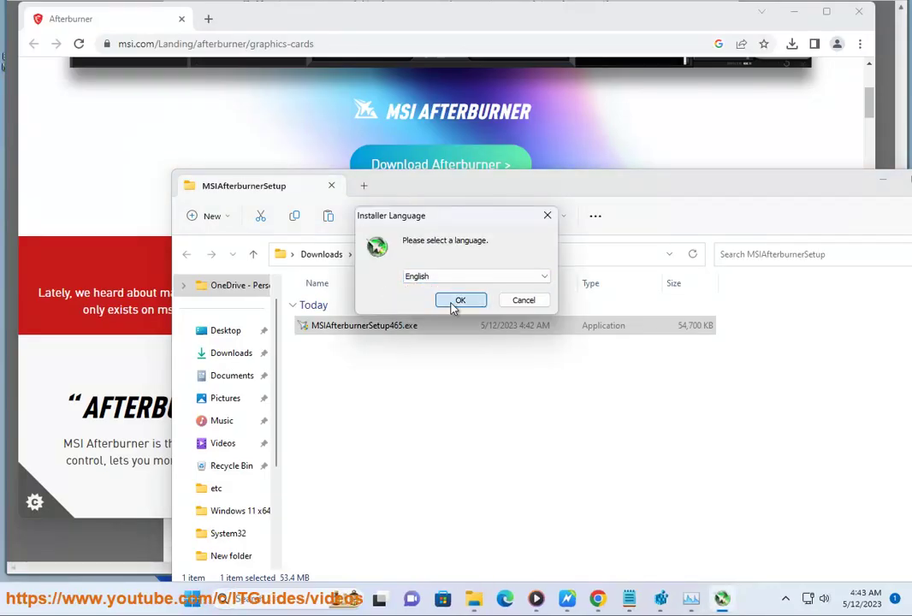
click(459, 301)
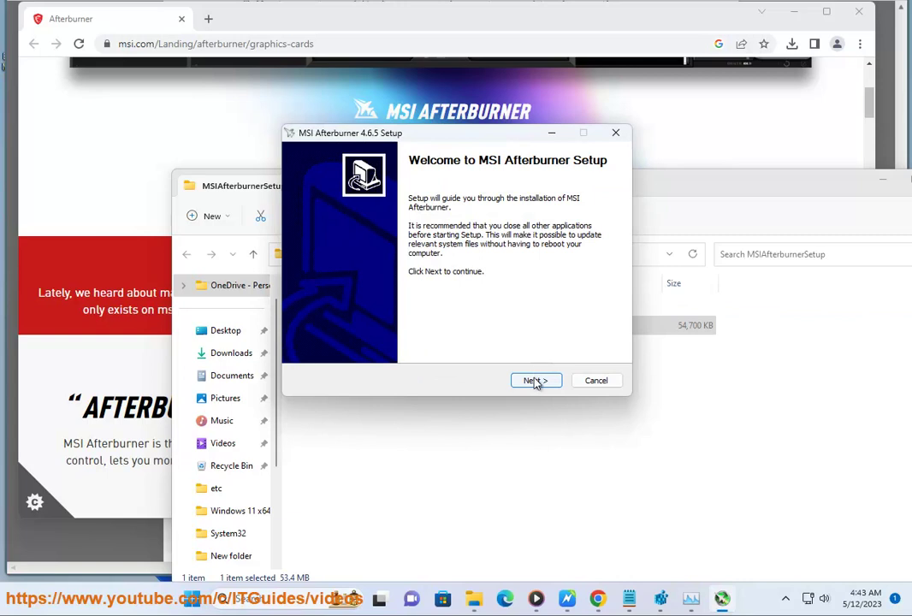
click(536, 381)
click(370, 338)
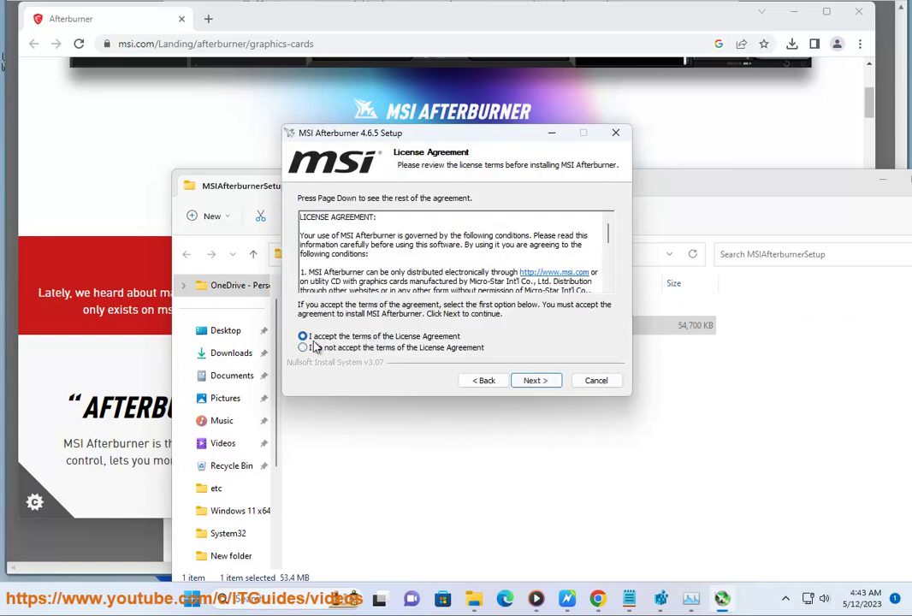
click(534, 380)
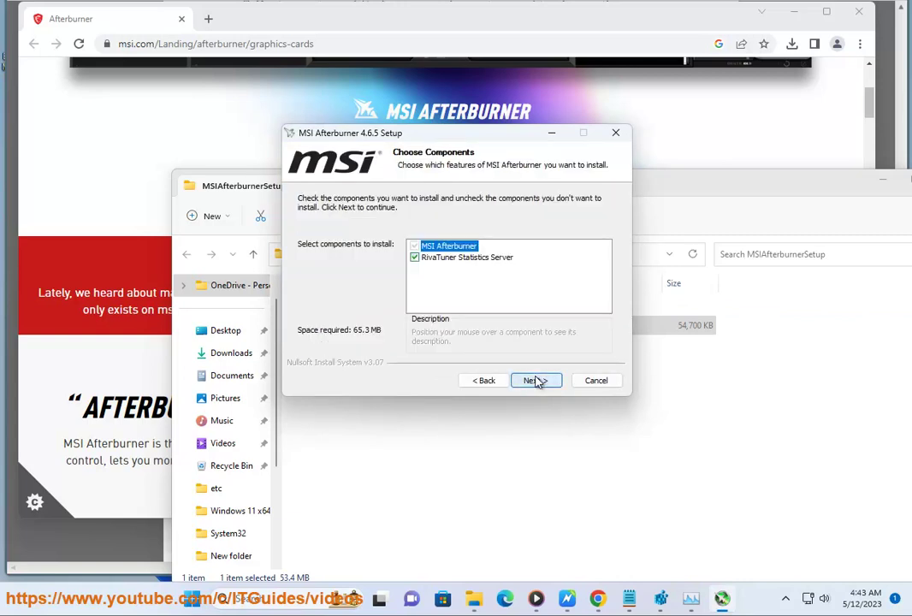
Install MSI Afterburner with RivaTuner Statistics Server into C:\Program Files (x86)\MSI Afterburner, keeping the MSI Afterburner Start menu folder, and show the installation details.
click(471, 257)
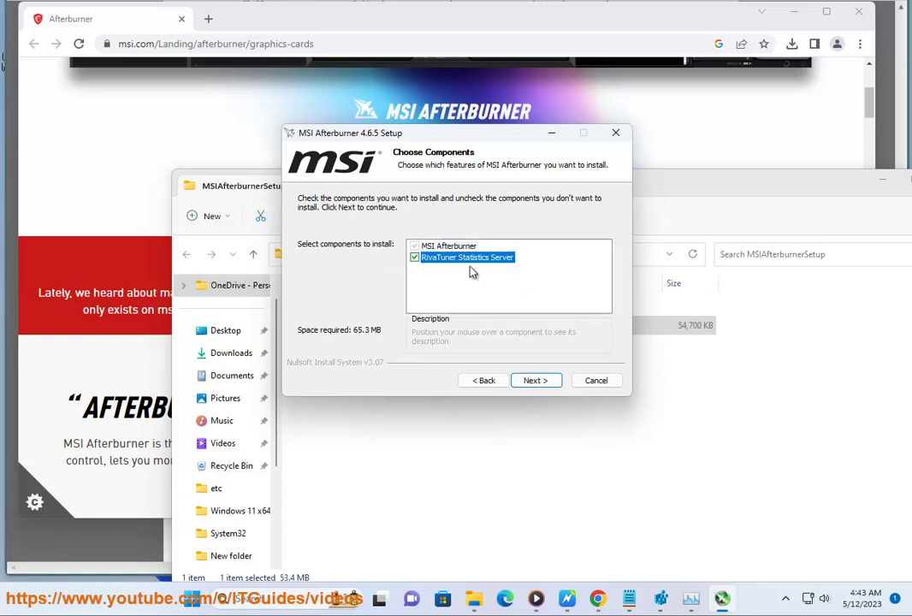
click(535, 385)
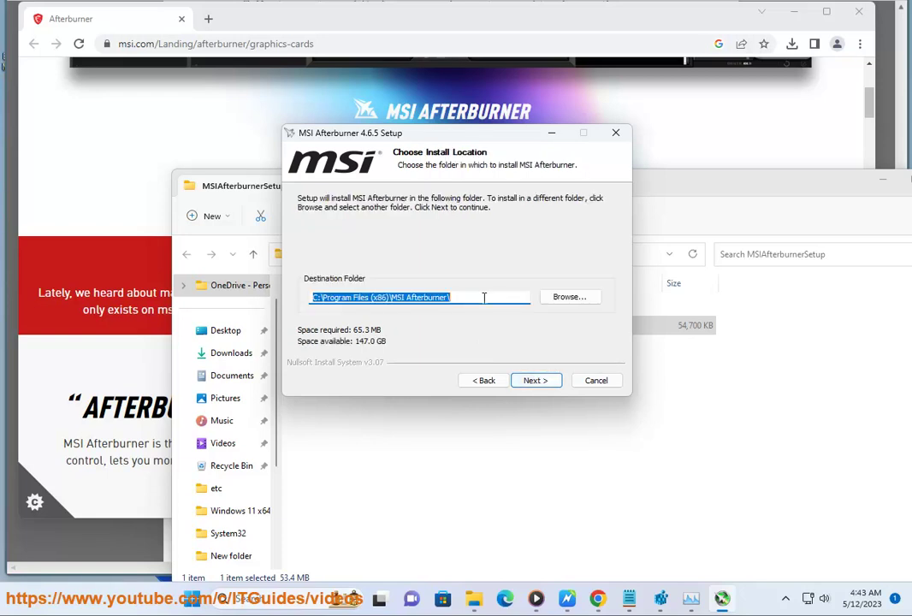
click(531, 382)
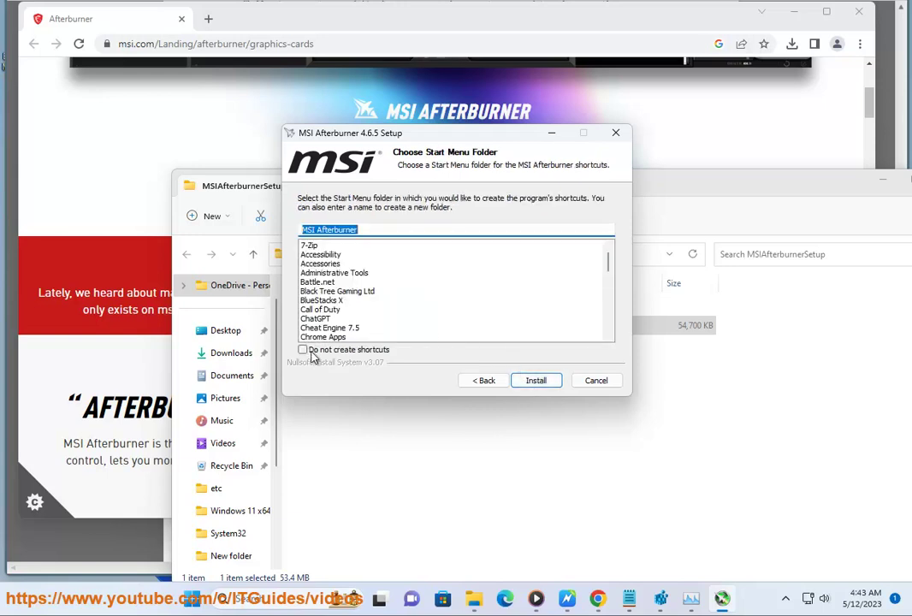
click(545, 382)
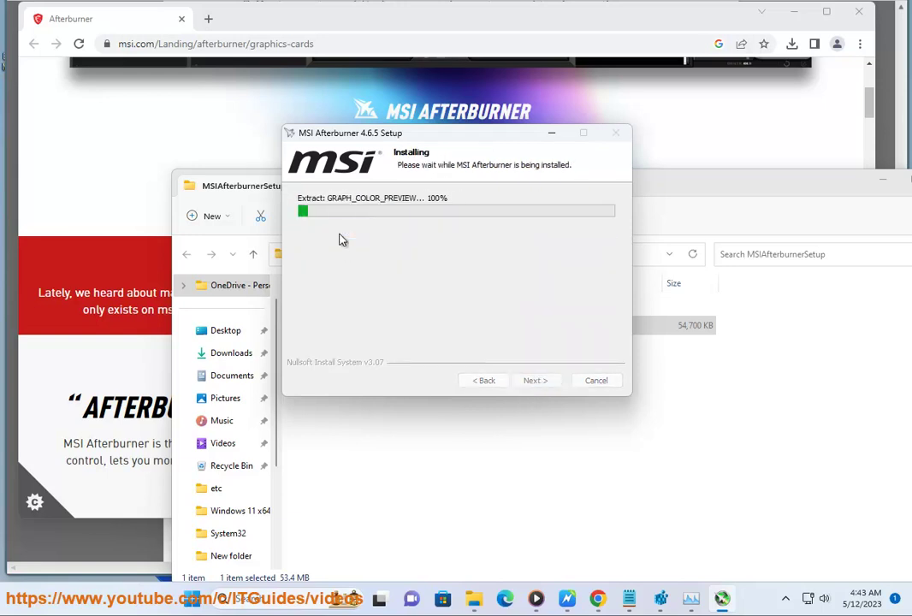
click(330, 232)
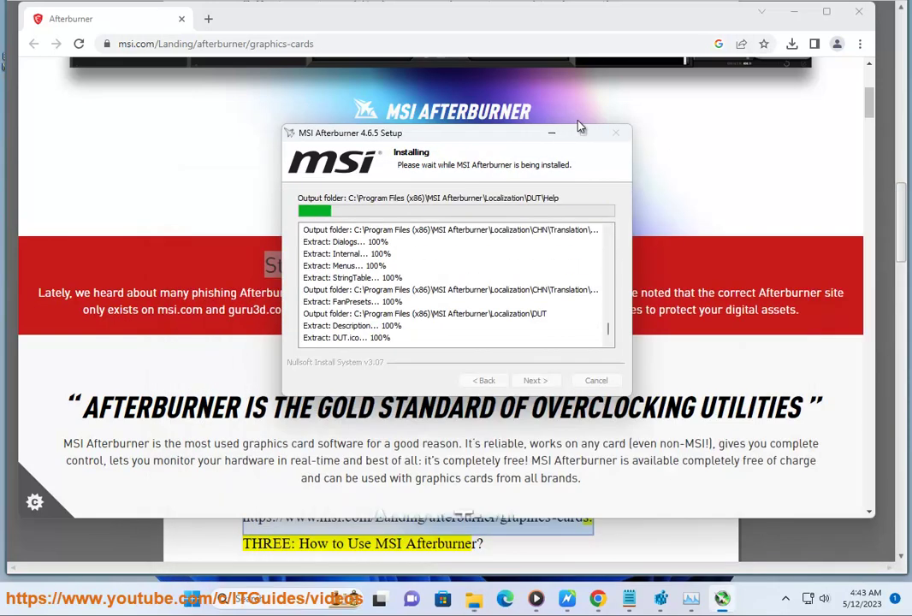
Minimize the installer and browser, and review the guide's tips on enabling the screen display and setting a fan profile.
click(551, 134)
click(794, 11)
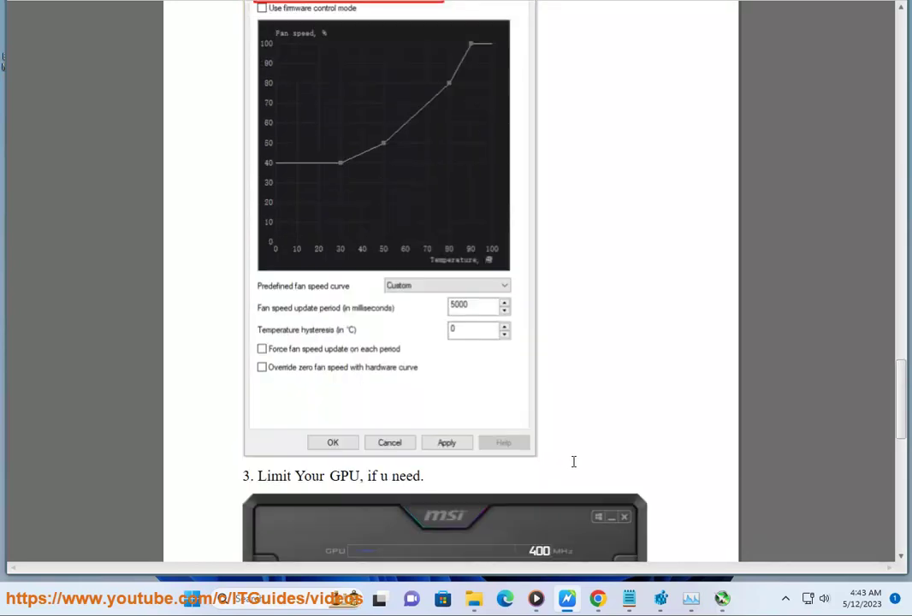
scroll(573, 461, down, 2)
scroll(625, 488, up, 7)
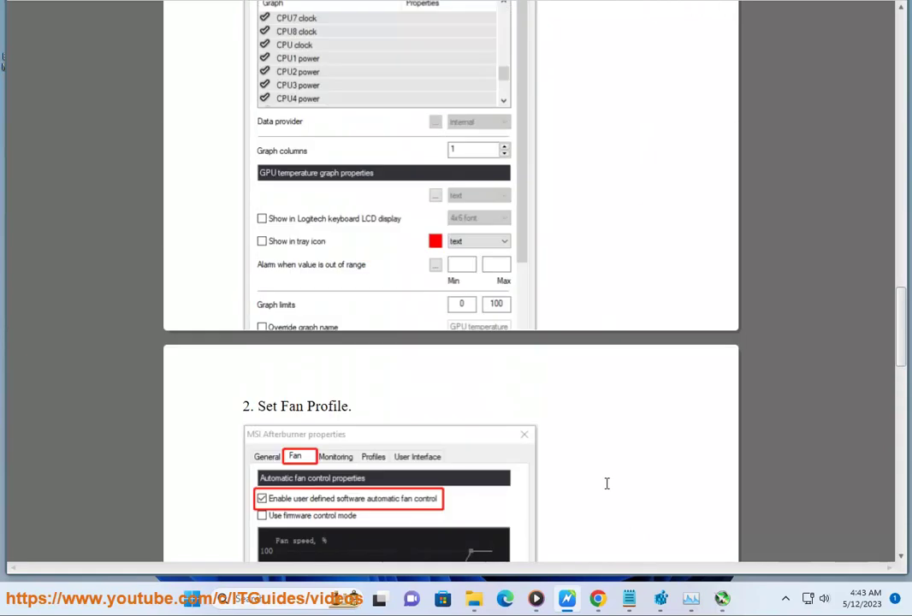
scroll(607, 484, up, 3)
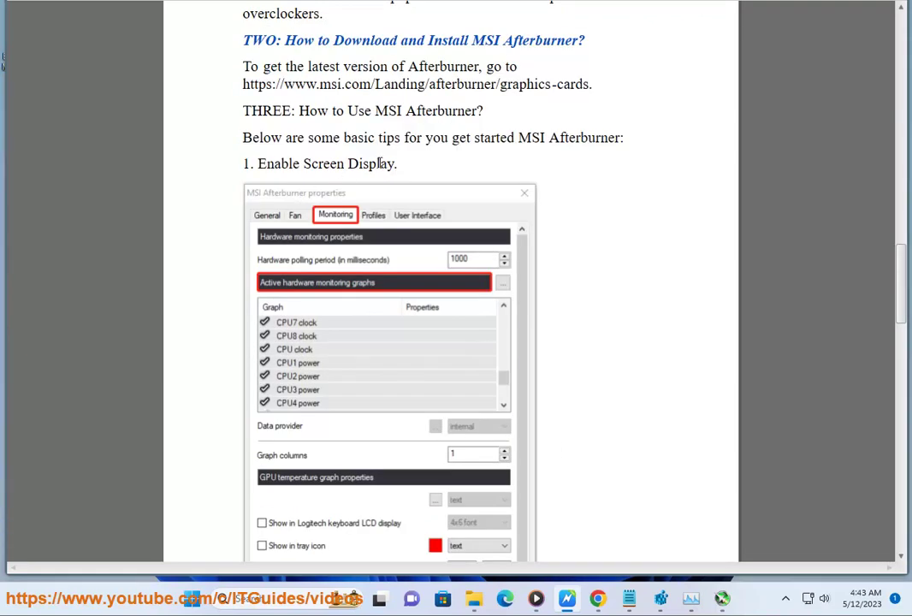
double_click(379, 163)
scroll(454, 292, down, 3)
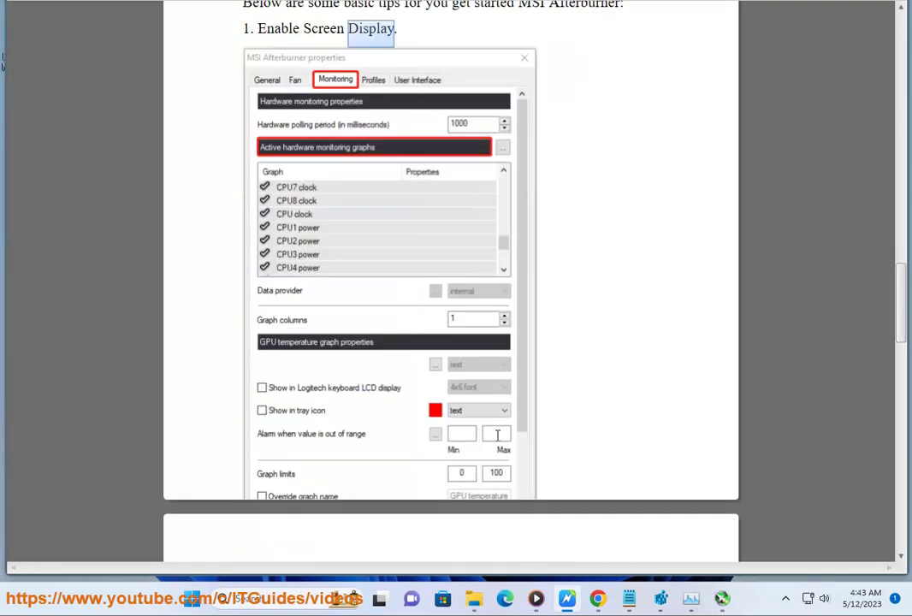
double_click(291, 475)
scroll(291, 481, down, 1)
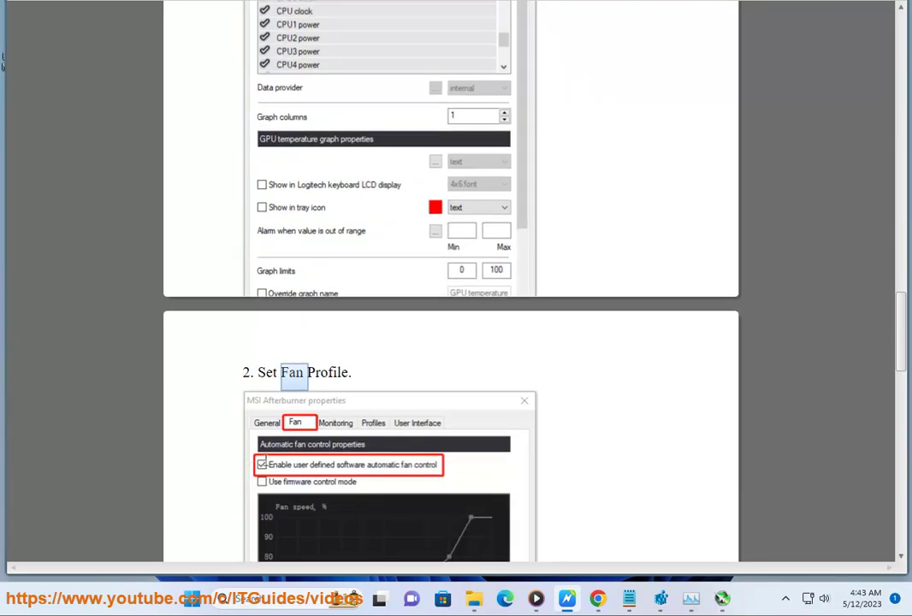
scroll(525, 466, down, 5)
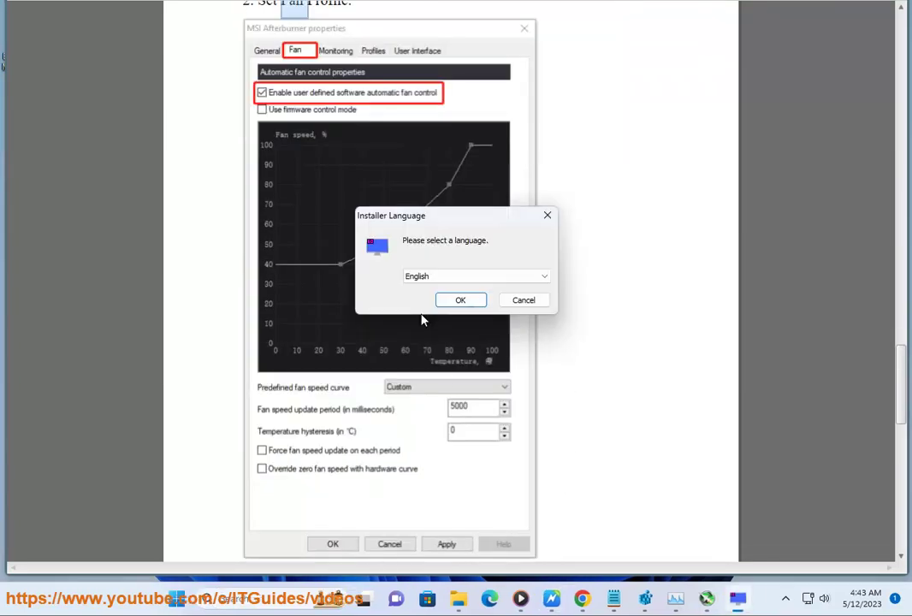
Keep English as the language for the RivaTuner Statistics Server installer and decline reinstalling the same version.
click(480, 276)
click(477, 274)
click(476, 301)
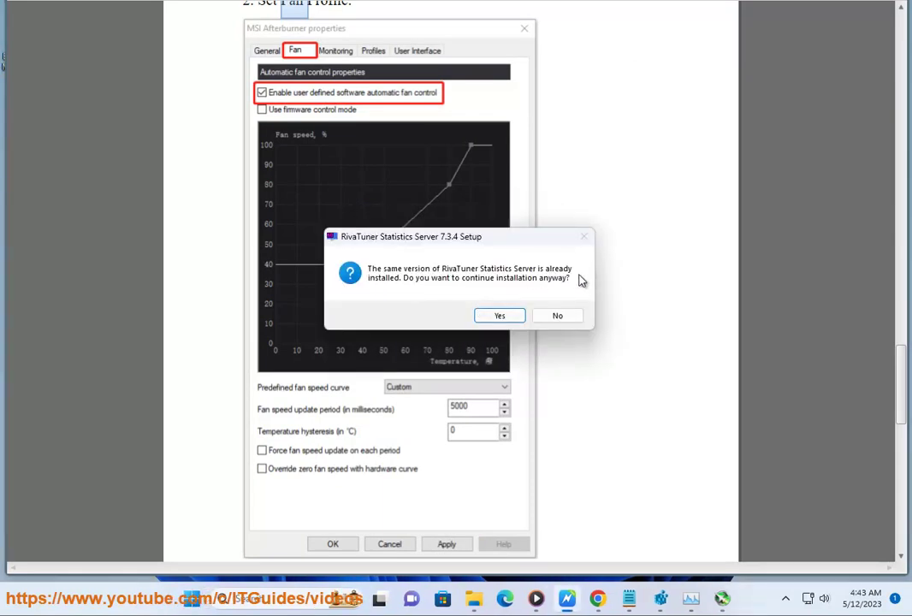
click(562, 318)
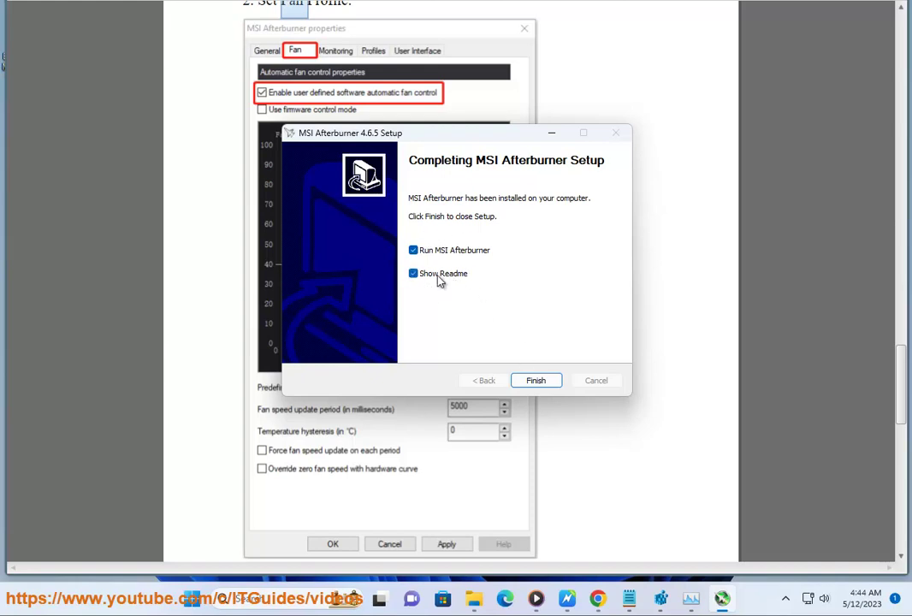
Finish the setup with running Afterburner and showing the Readme enabled, open ReadMe.pdf once in Google Chrome, and minimize the browser.
click(532, 379)
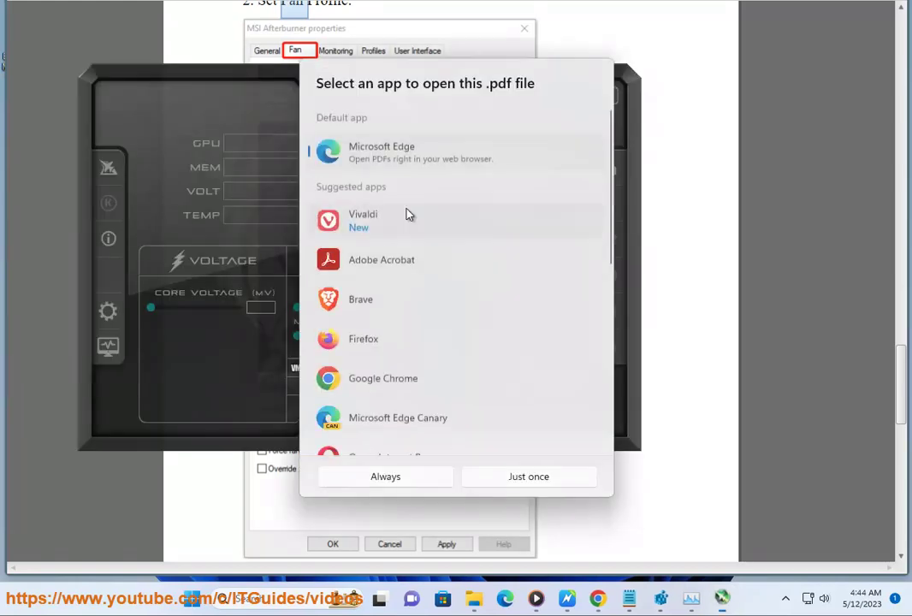
scroll(411, 300, down, 1)
click(408, 320)
click(530, 477)
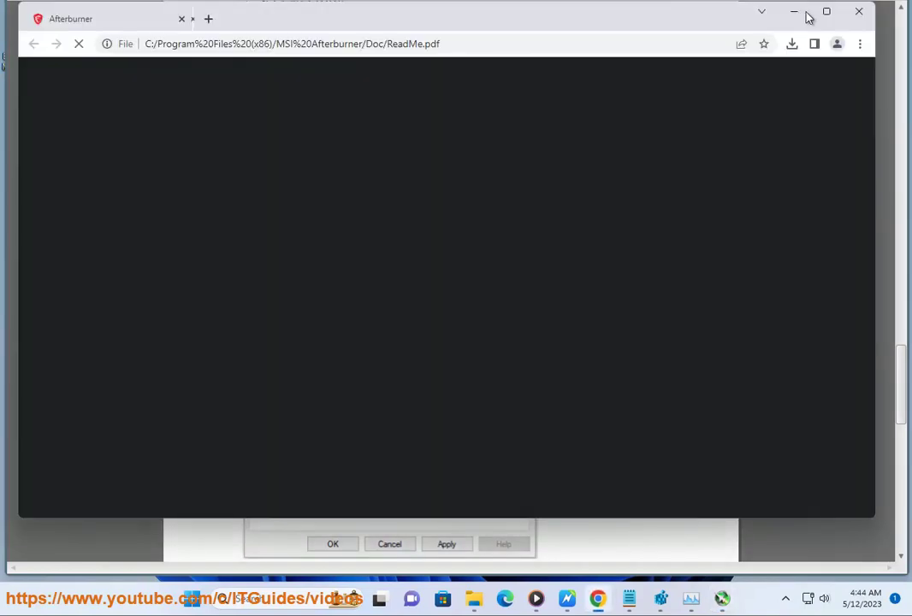
click(795, 13)
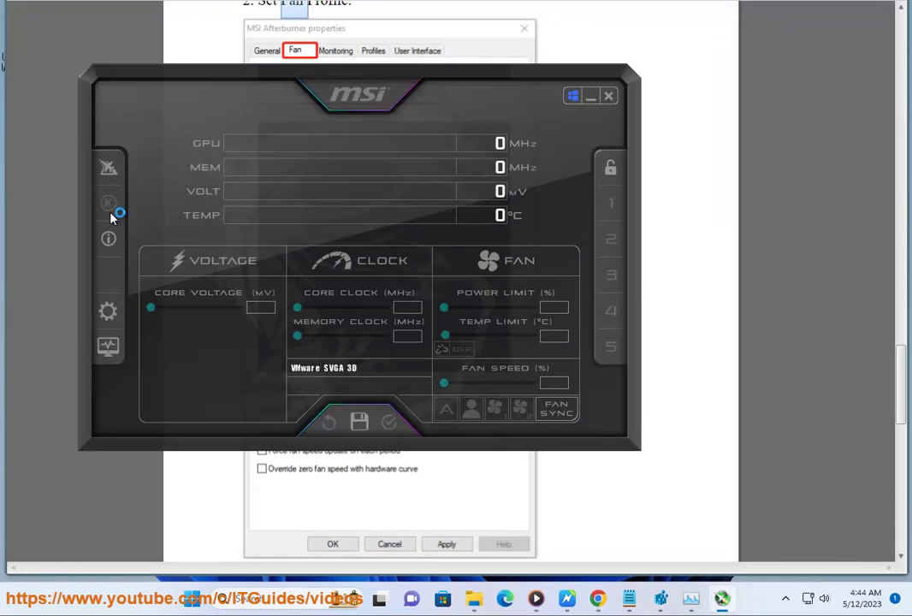
Open the Afterburner web page from the program, and open the MSI Afterburner properties window and move it aside.
click(108, 169)
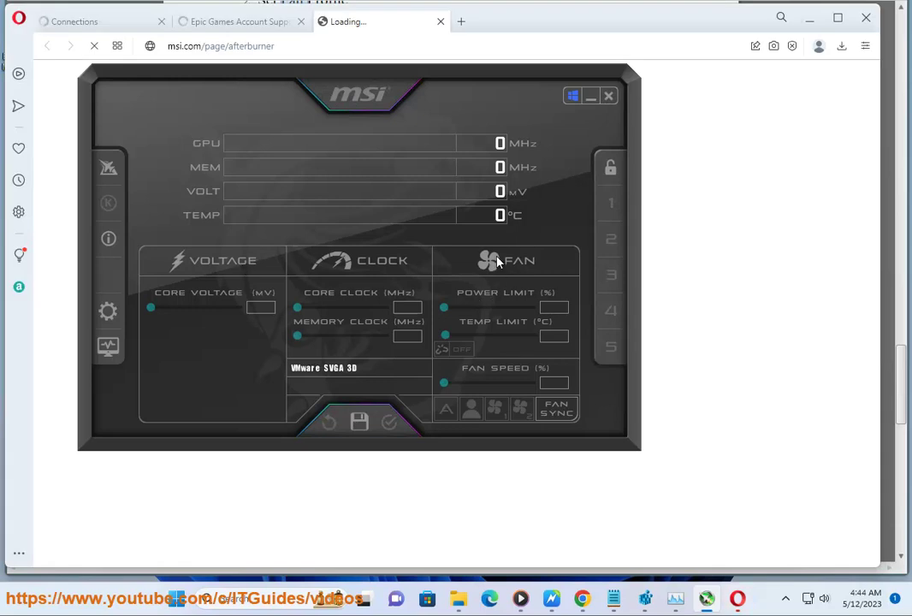
click(109, 311)
drag(171, 61, 486, 71)
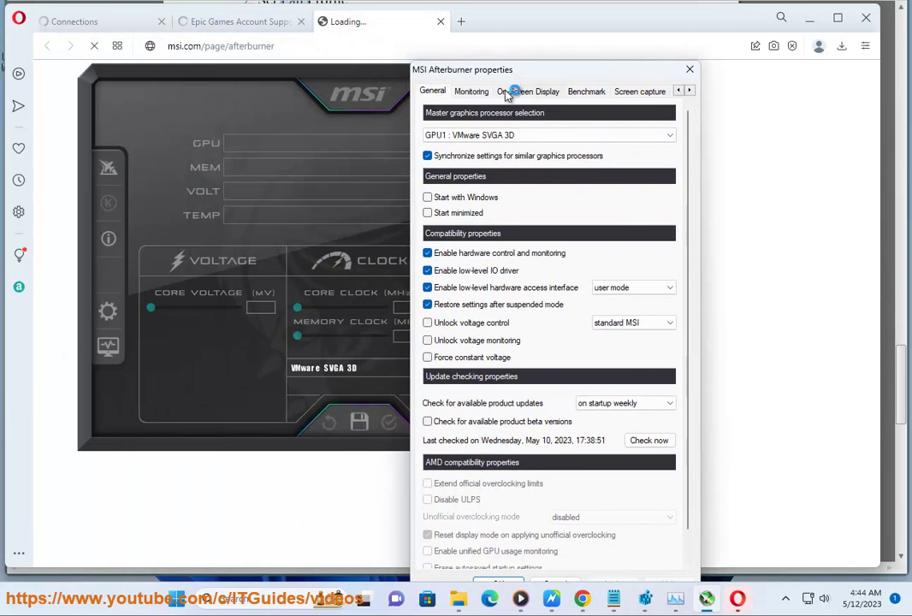
Review the Monitoring, On-Screen Display, Benchmark, Screen capture and General properties, close the properties window, and minimize Afterburner.
click(466, 92)
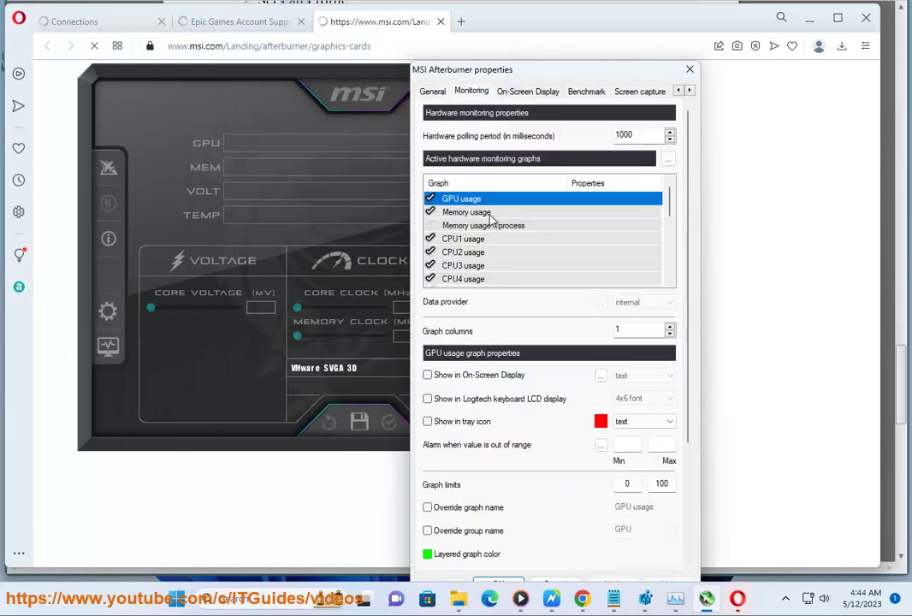
click(542, 92)
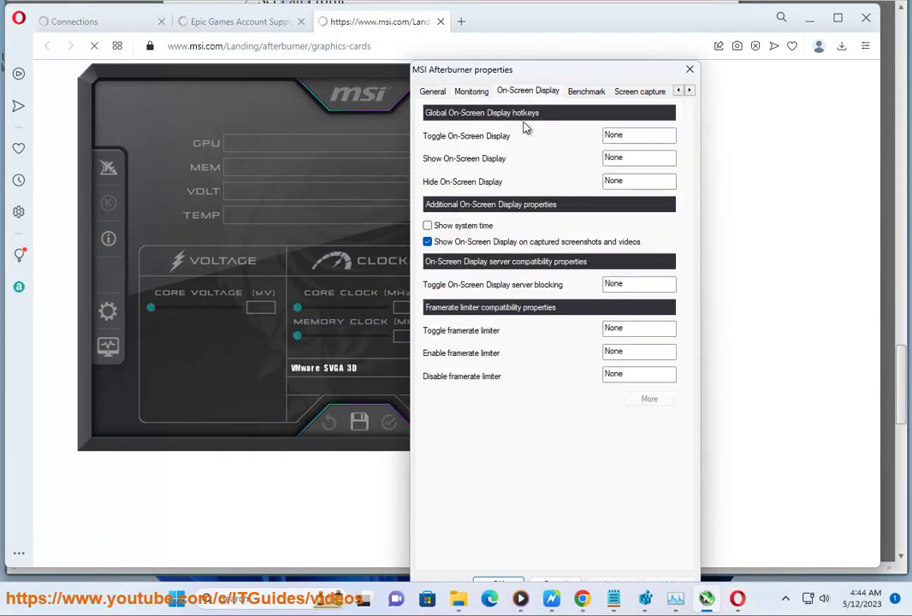
click(585, 92)
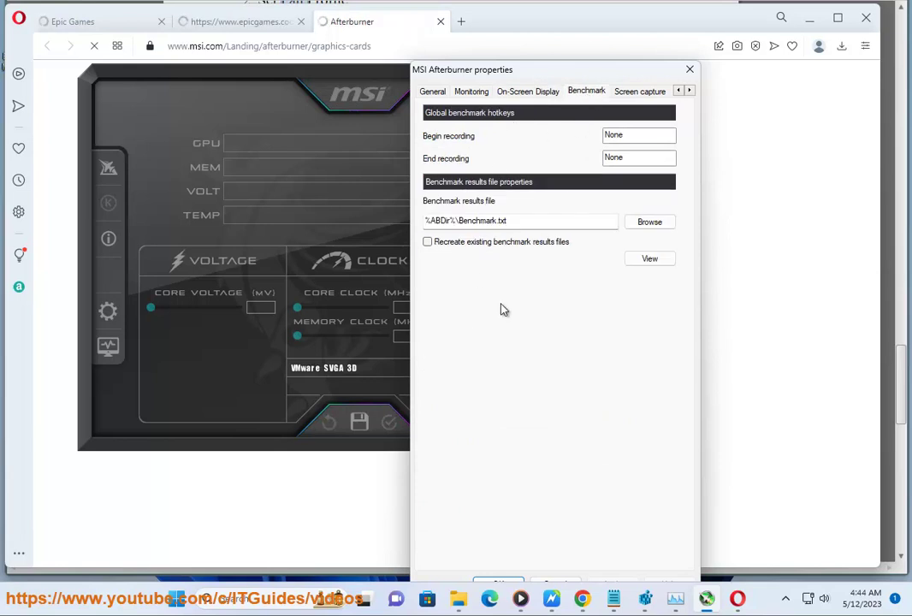
click(642, 93)
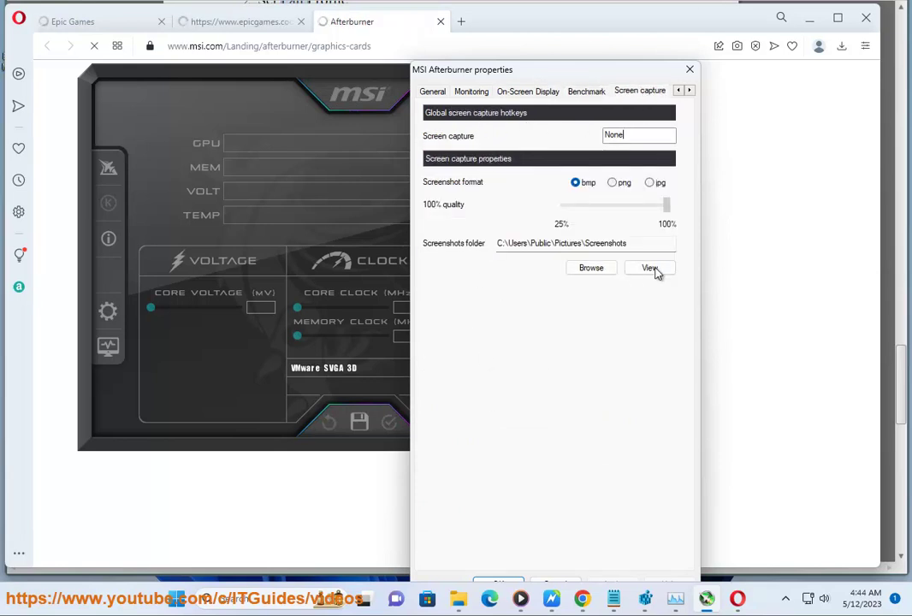
click(434, 92)
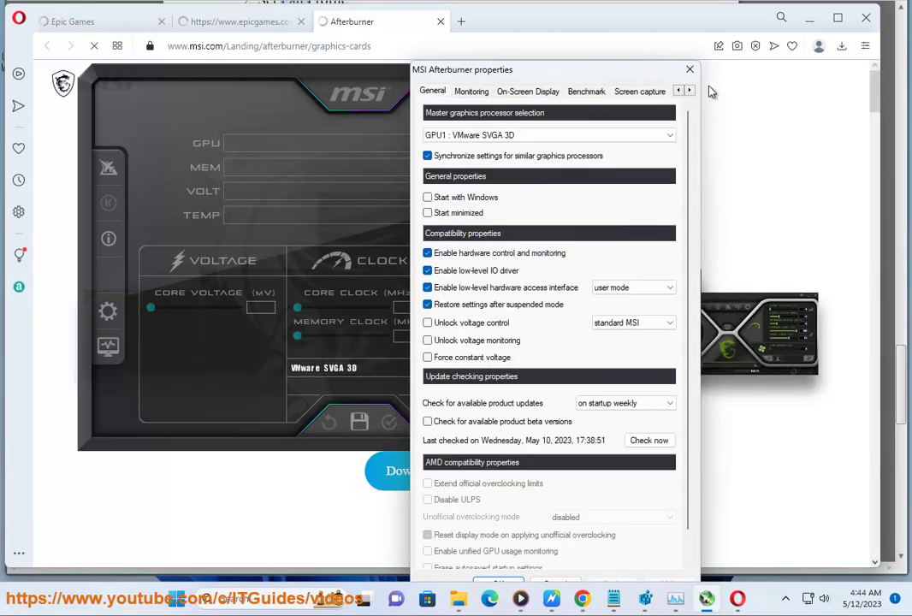
click(692, 72)
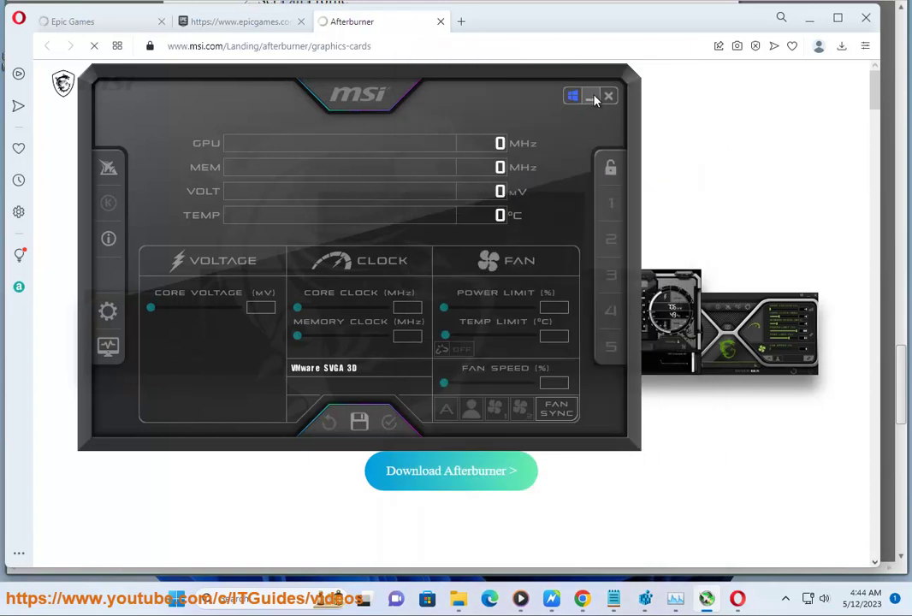
click(599, 94)
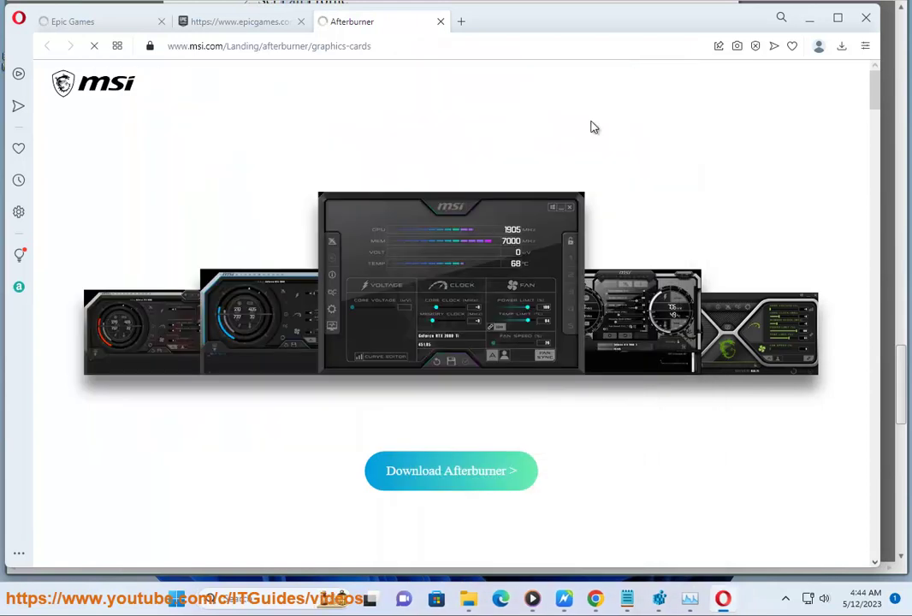
Close both Epic Games pages in the browser, keeping only the Afterburner page open.
click(388, 47)
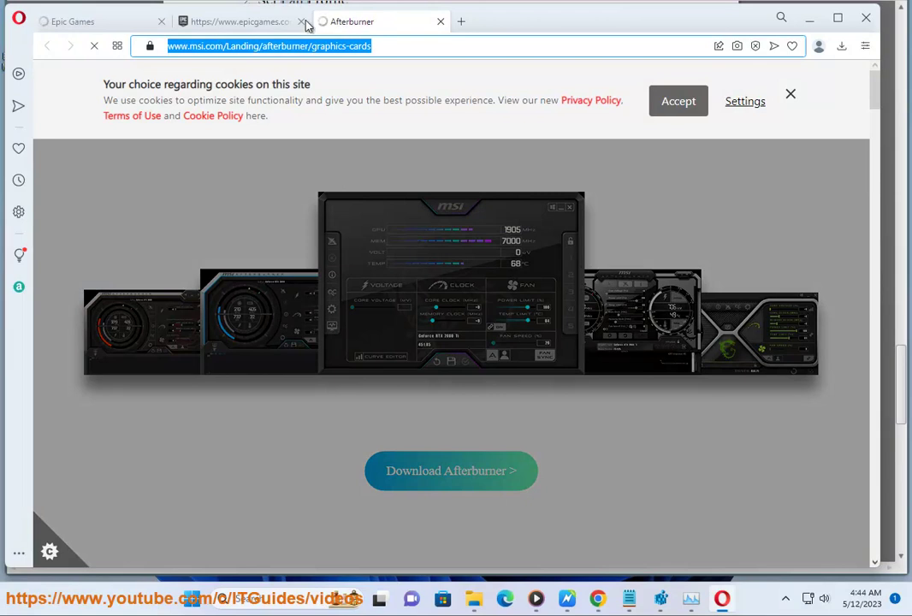
click(254, 24)
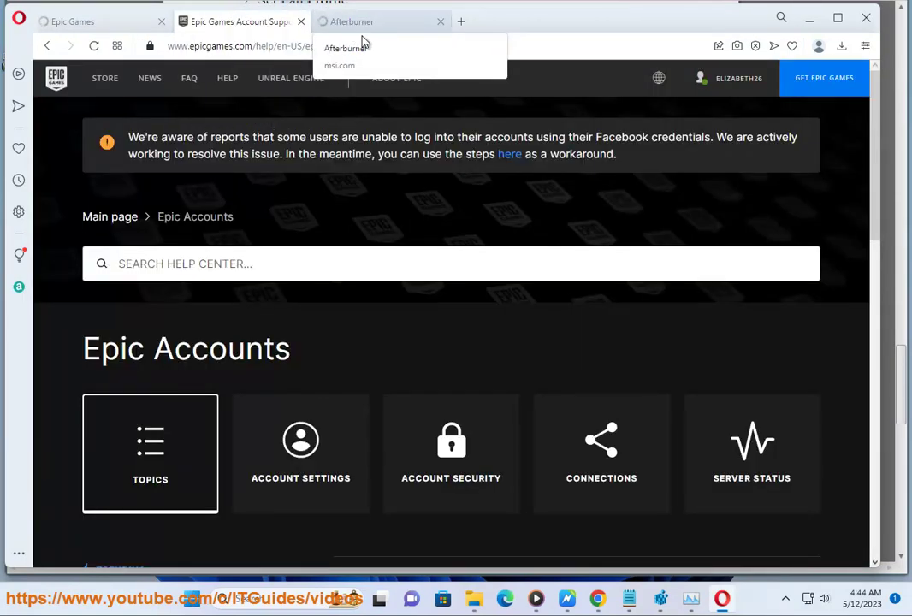
click(301, 21)
click(162, 21)
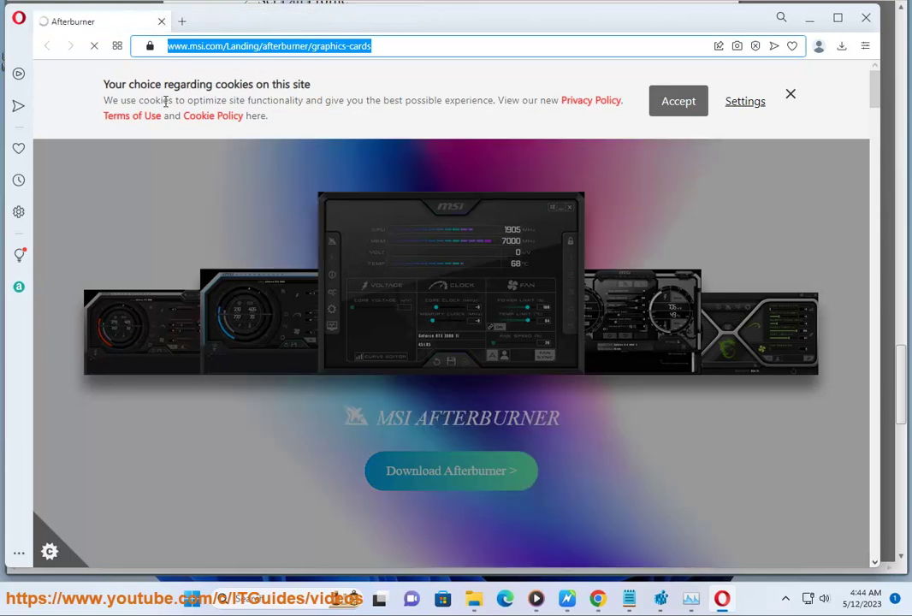
Skim the Afterburner web page down to the "Find your best fit" section and close the browser.
scroll(193, 263, down, 3)
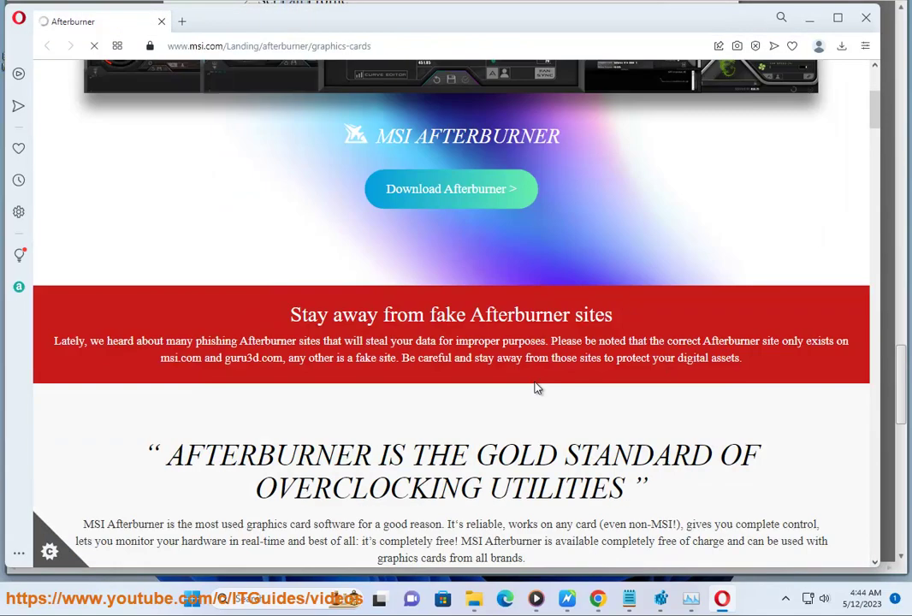
scroll(393, 350, down, 3)
scroll(456, 346, down, 4)
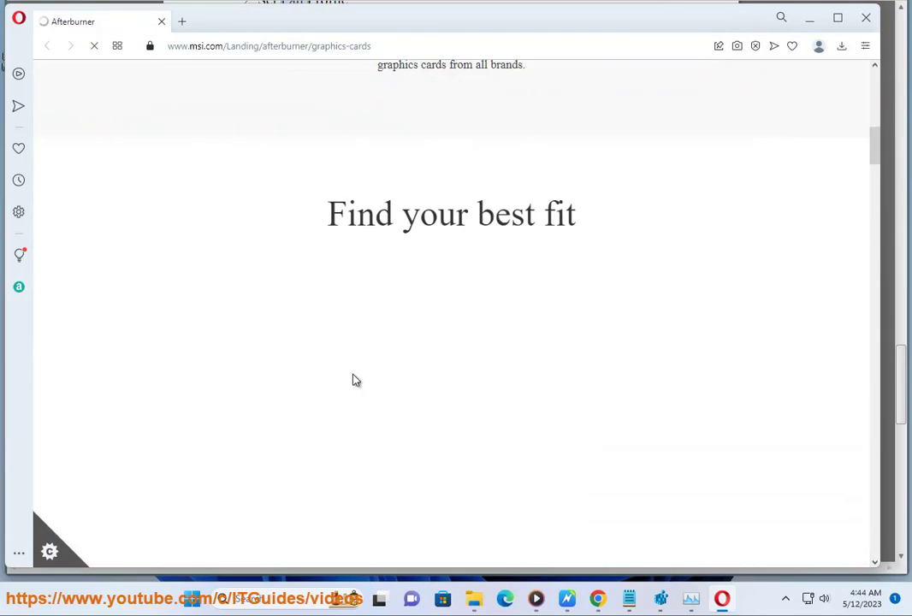
click(866, 20)
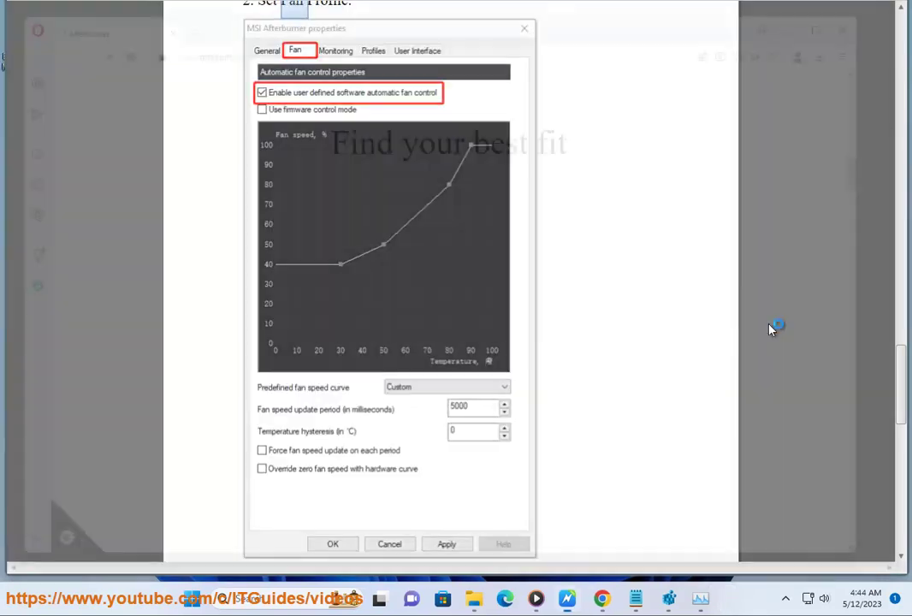
Bring the Afterburner window back from the system tray, and view the hardware monitor graphs once before closing them.
click(782, 598)
click(787, 506)
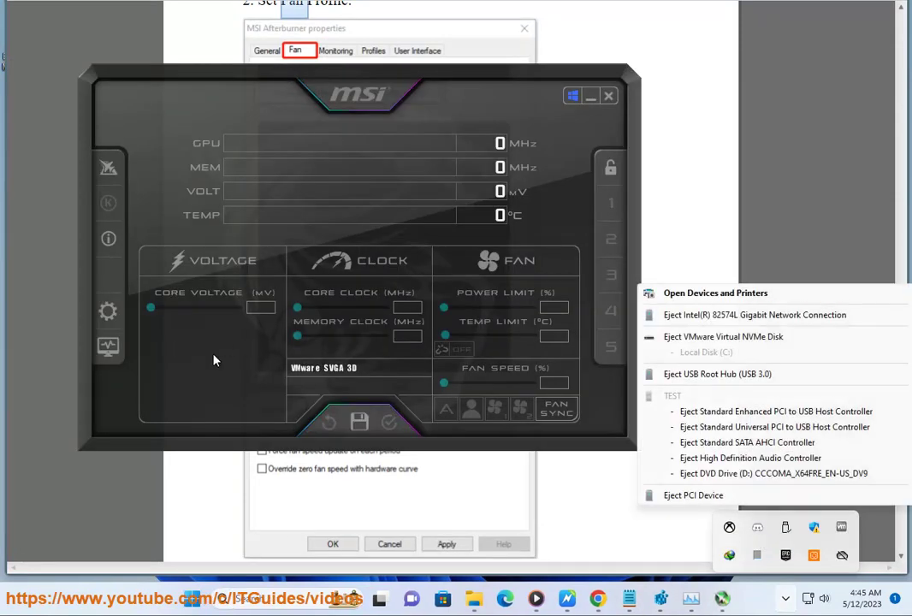
click(108, 346)
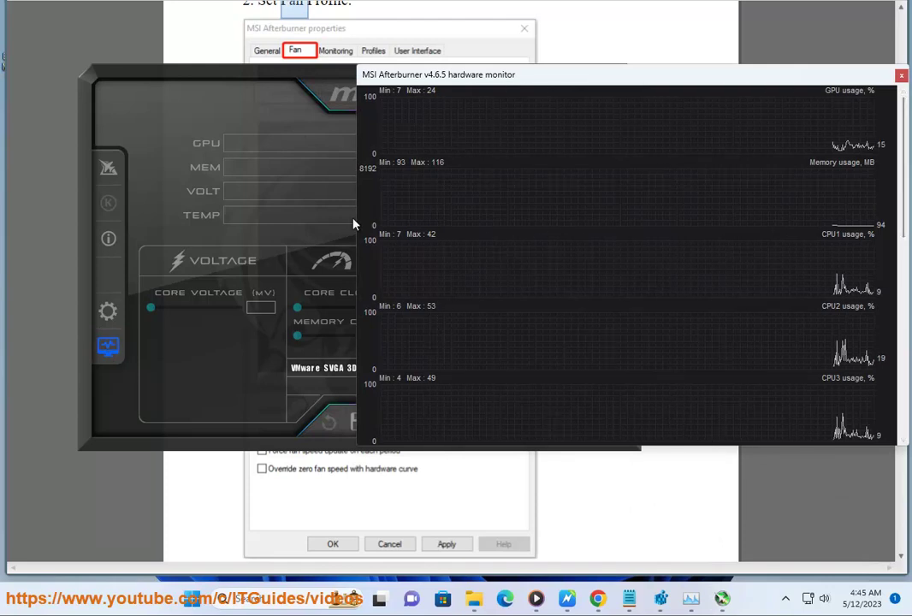
click(900, 75)
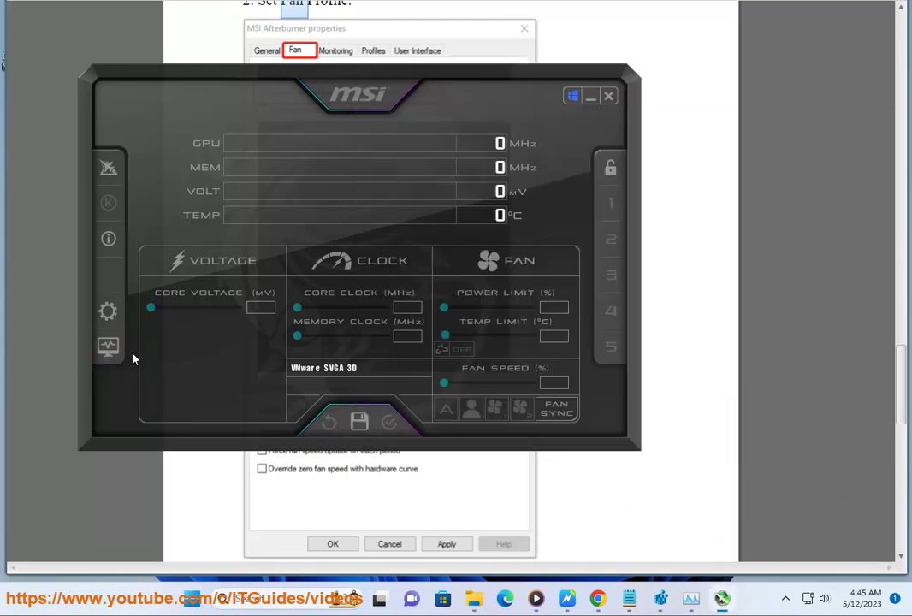
Reopen the MSI Afterburner properties and move the window beside the main Afterburner window.
click(108, 311)
drag(204, 58, 702, 44)
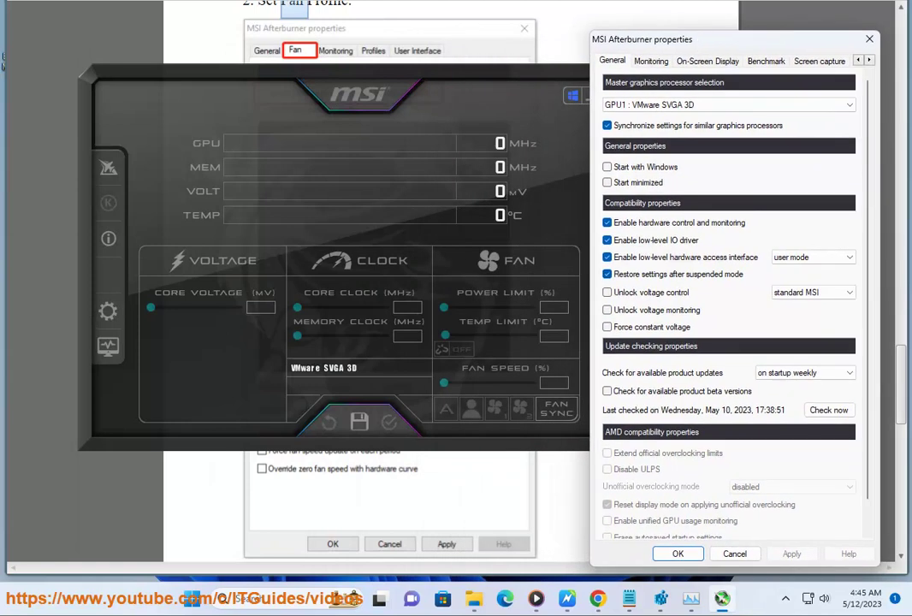